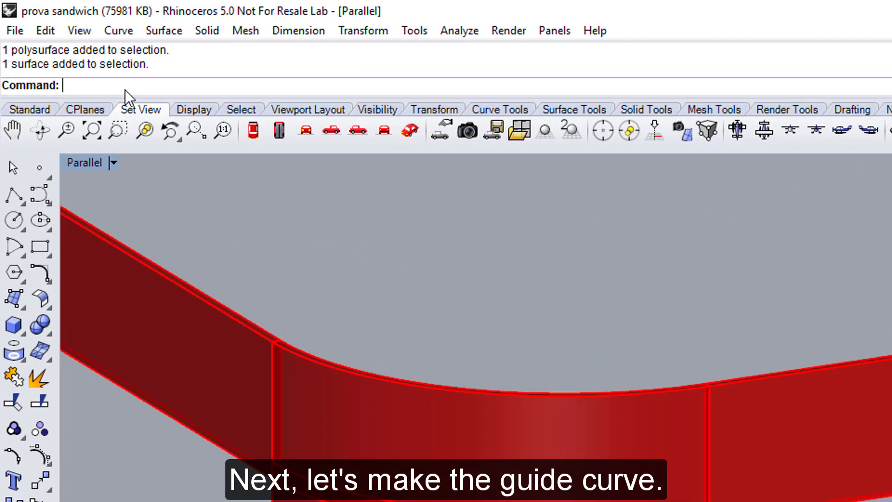
Duplicate the lower edge of the curved corner's offset surface as a curve with DupEdge
text(DupEdge)
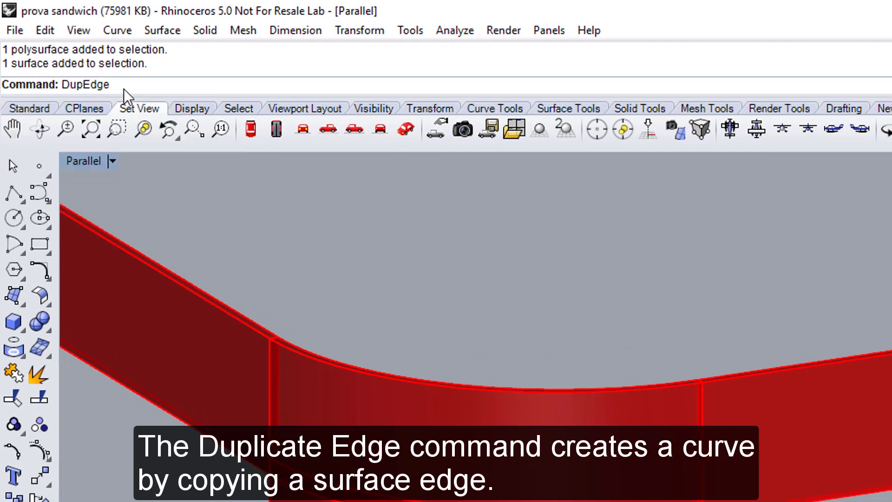
key(Return)
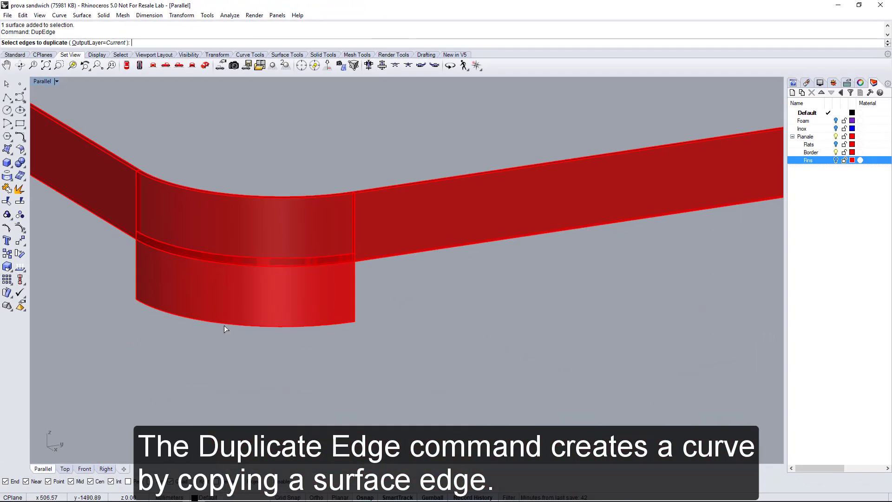
click(225, 327)
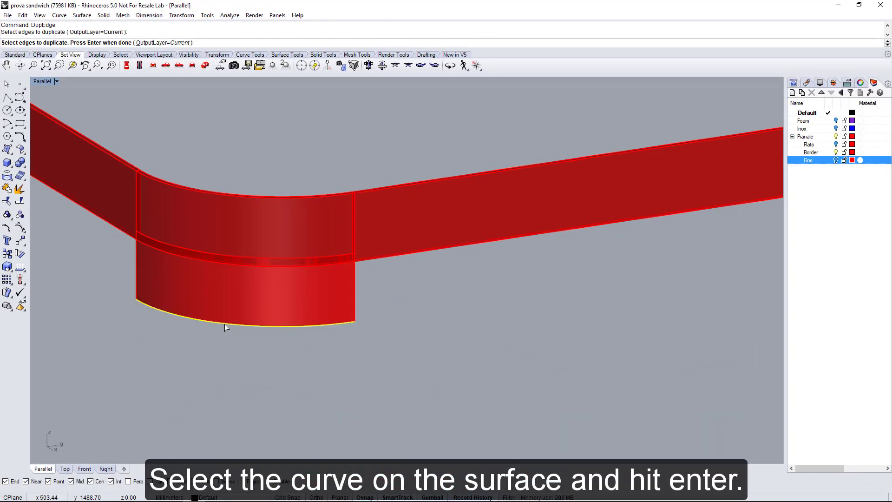
key(Return)
Move the duplicated edge curve straight down so it sits just below the corner surface as a separate guide curve
drag(244, 283, 245, 298)
click(446, 353)
click(297, 296)
click(316, 341)
click(492, 330)
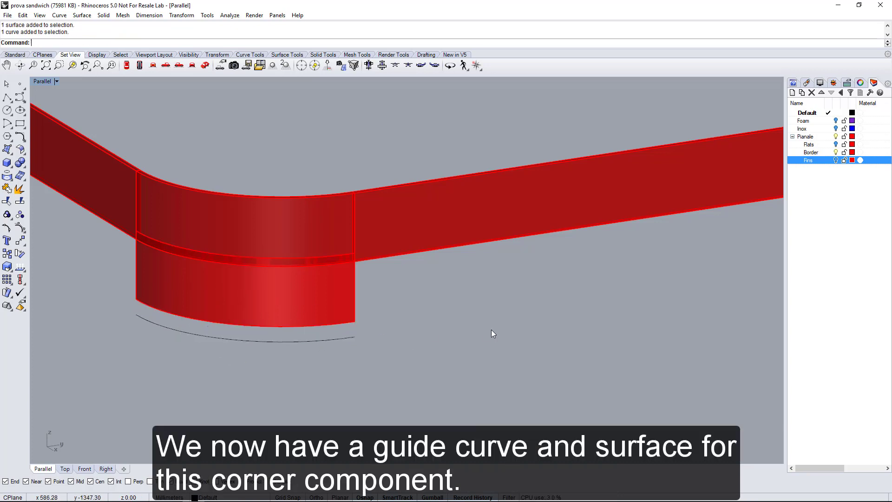
click(316, 231)
click(481, 345)
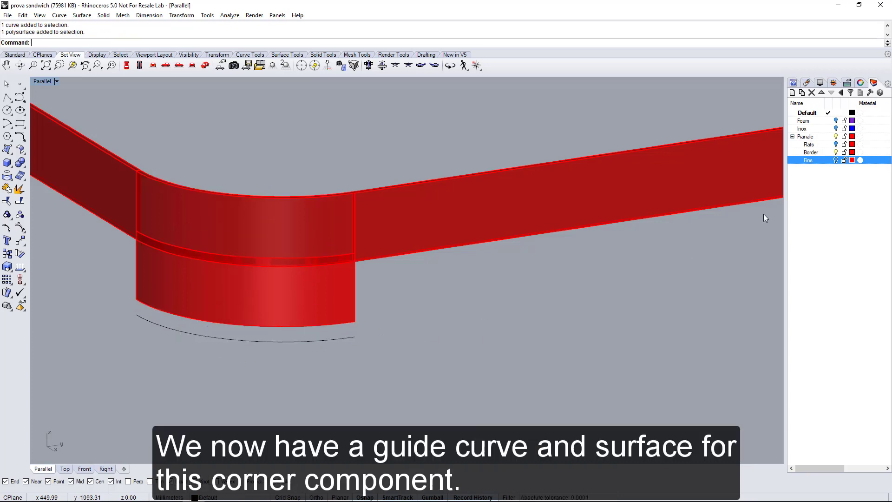
Create a new top-level layer named Guides
click(826, 191)
right_click(792, 138)
click(815, 402)
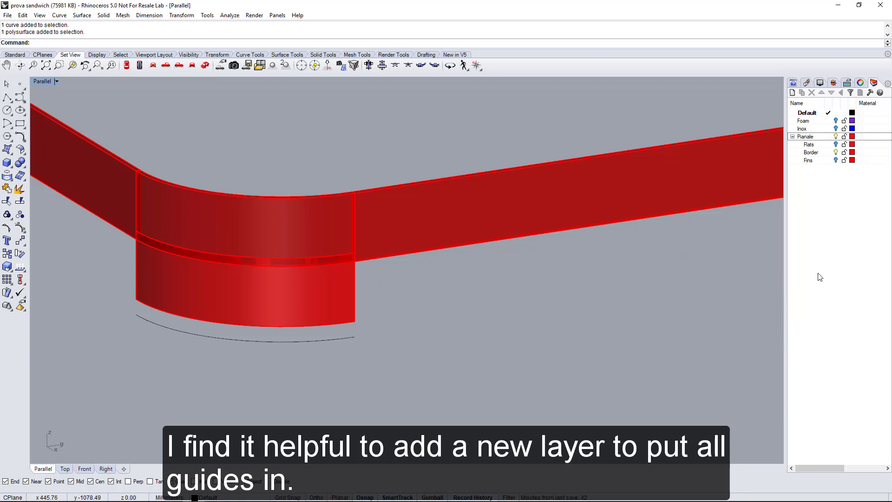
right_click(818, 215)
click(825, 219)
text(Gui)
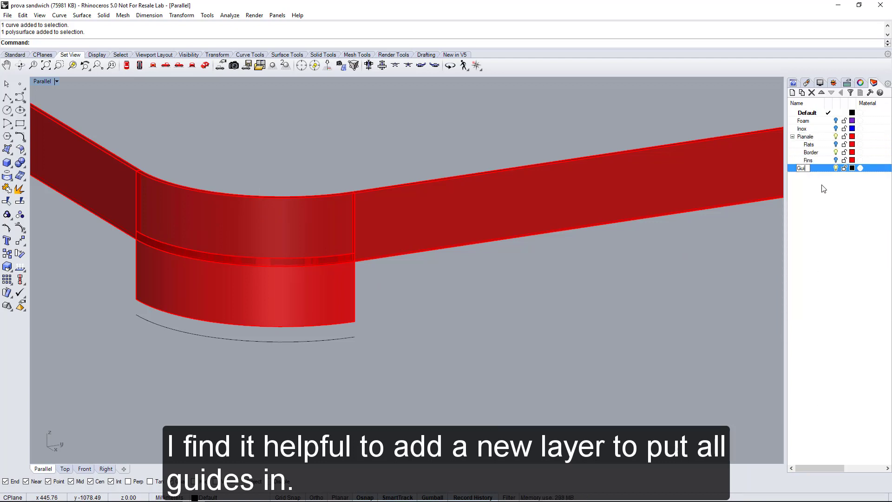
text(des)
key(Return)
Reassign the corner's guide surface and guide curve to the Guides layer, and hide that layer
click(304, 294)
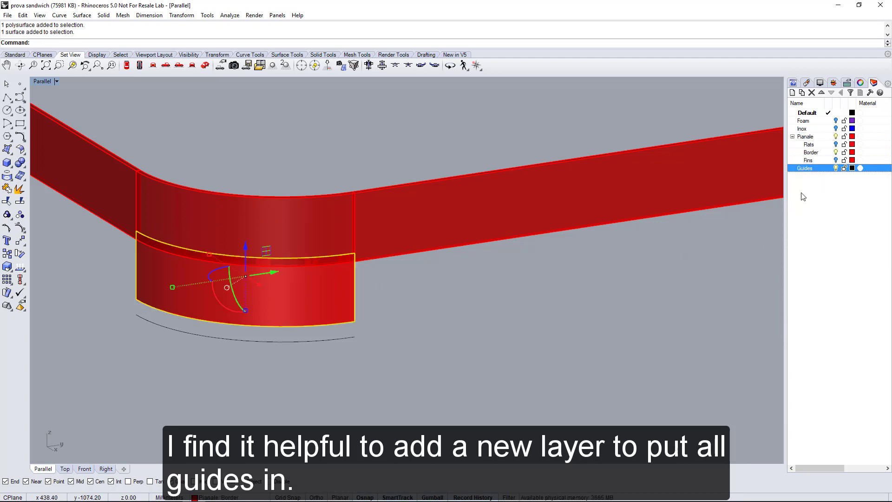
right_click(804, 170)
click(827, 333)
click(343, 339)
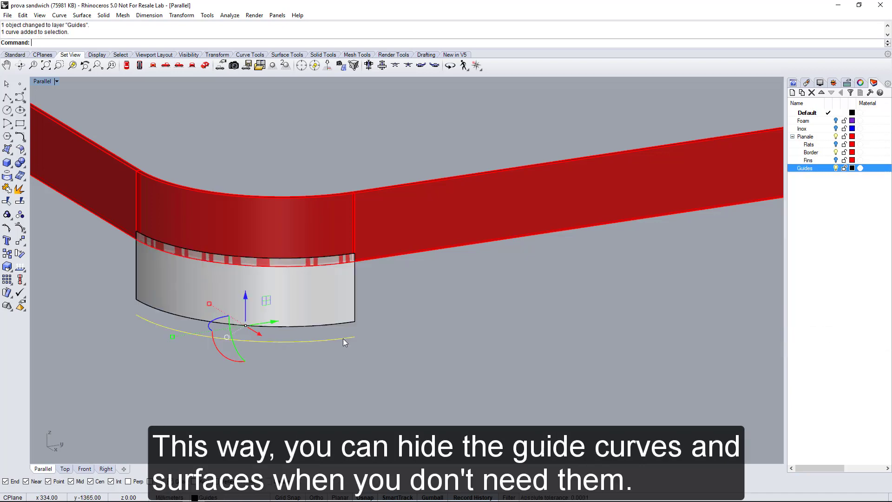
right_click(816, 170)
click(827, 334)
click(597, 347)
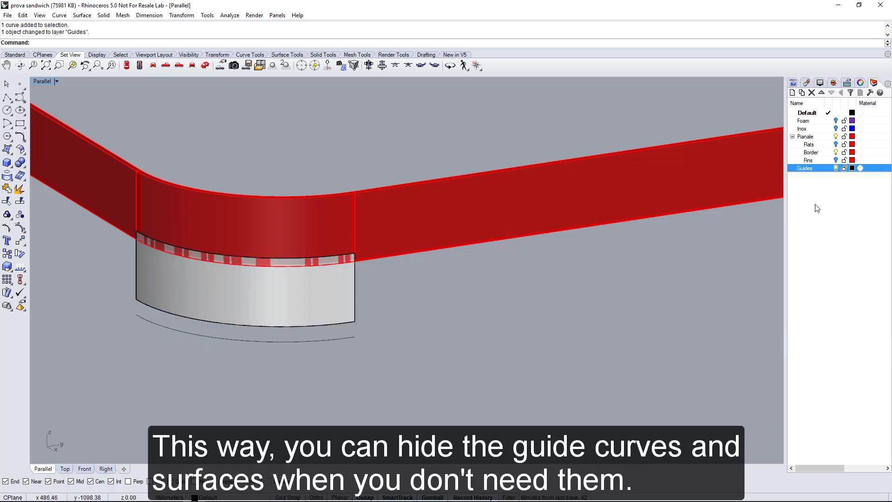
click(835, 168)
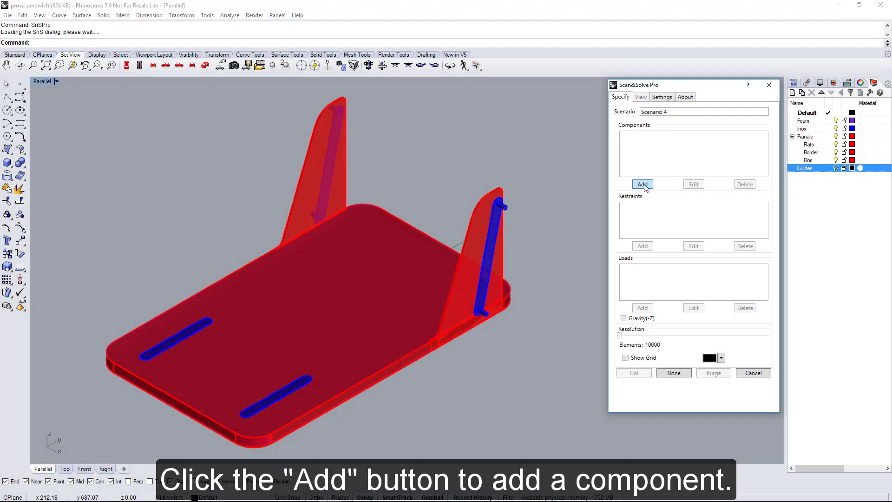
Begin adding a component, hide the Fins, Flats, Inox and Foam layers, and pick the border's front long straight side
click(645, 185)
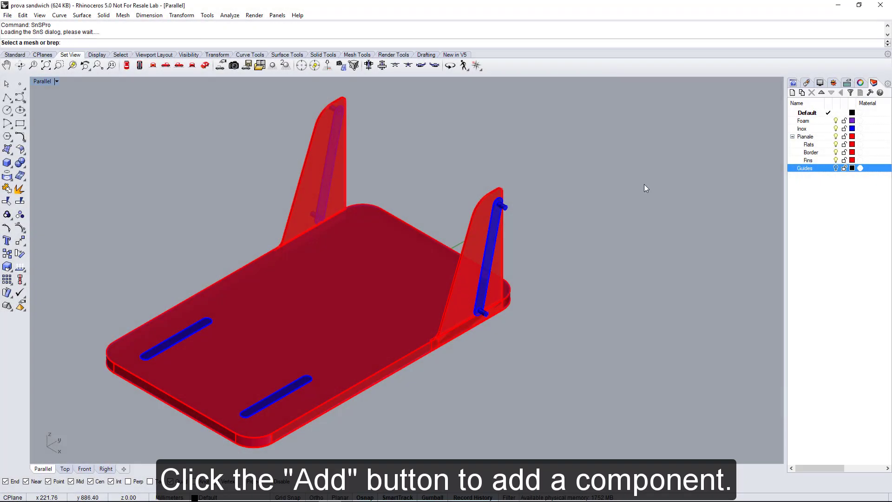
click(836, 159)
click(836, 144)
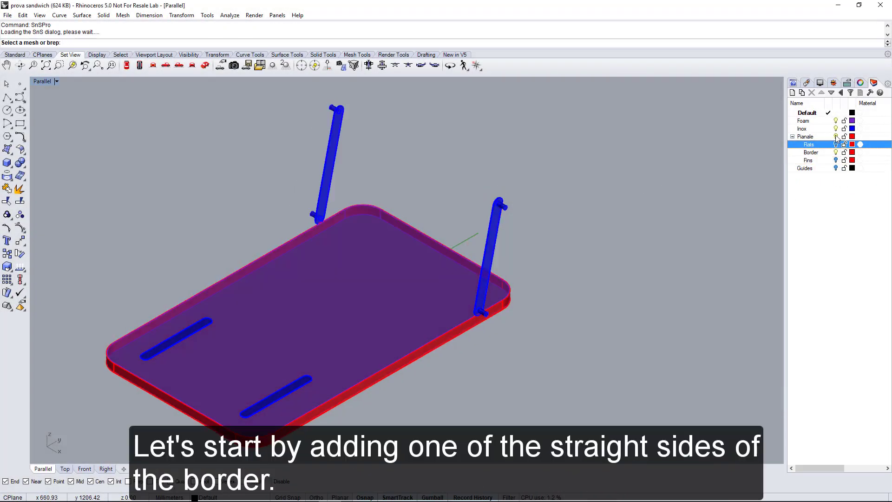
click(836, 128)
click(836, 120)
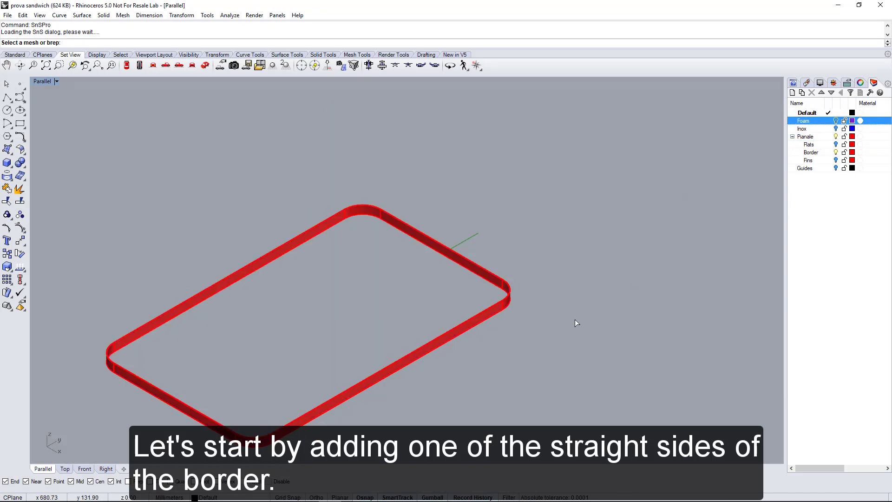
click(429, 347)
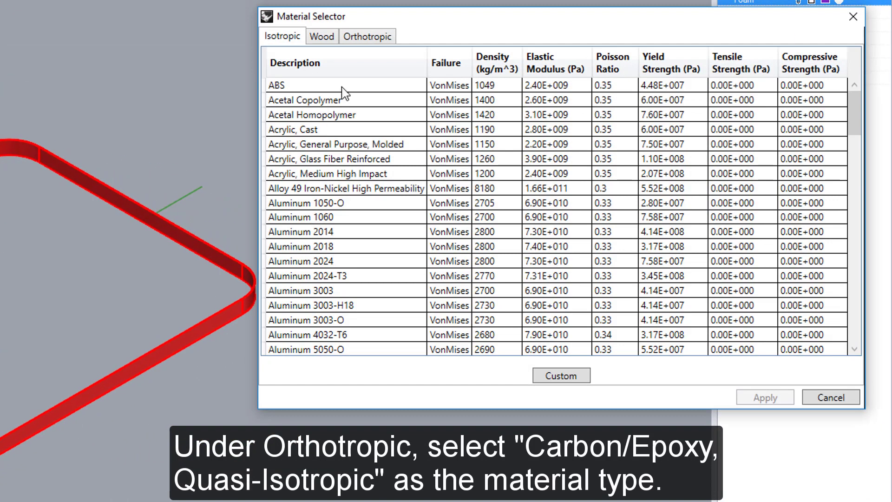
Choose the orthotropic material Carbon/Epoxy, Quasi-Isotropic, Vf=0.6 for the straight side, using the Specify orientation option
click(367, 36)
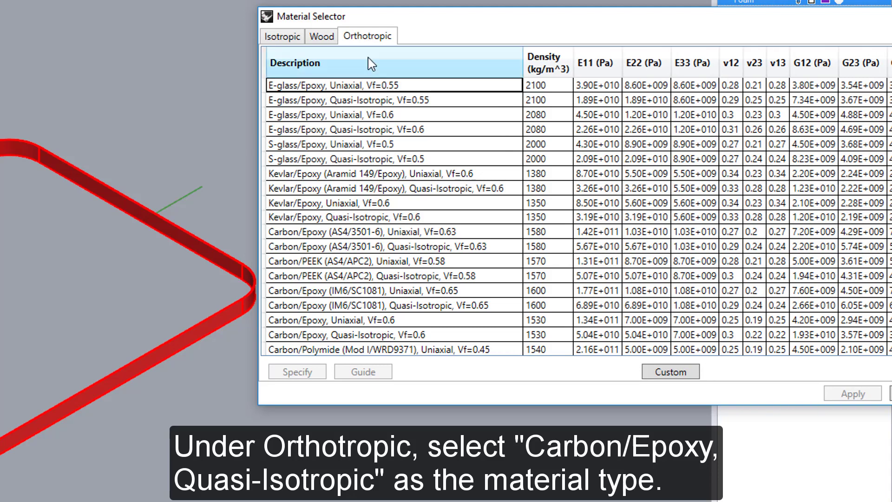
click(377, 336)
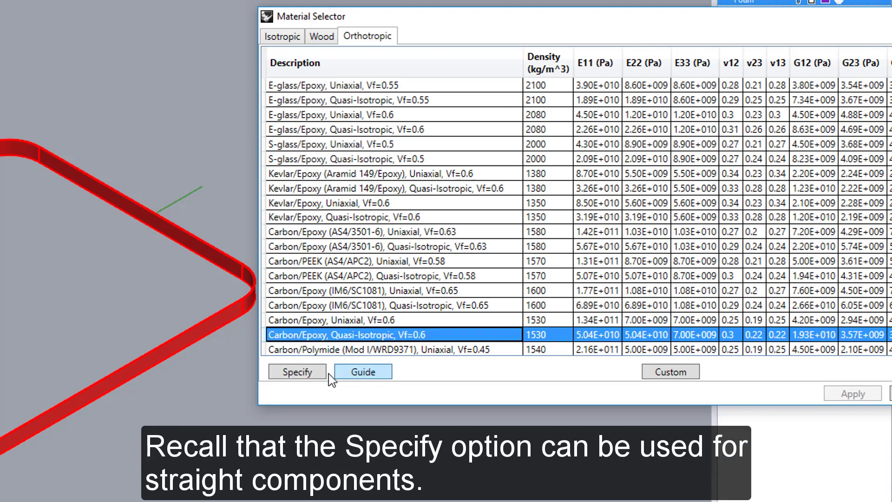
click(306, 378)
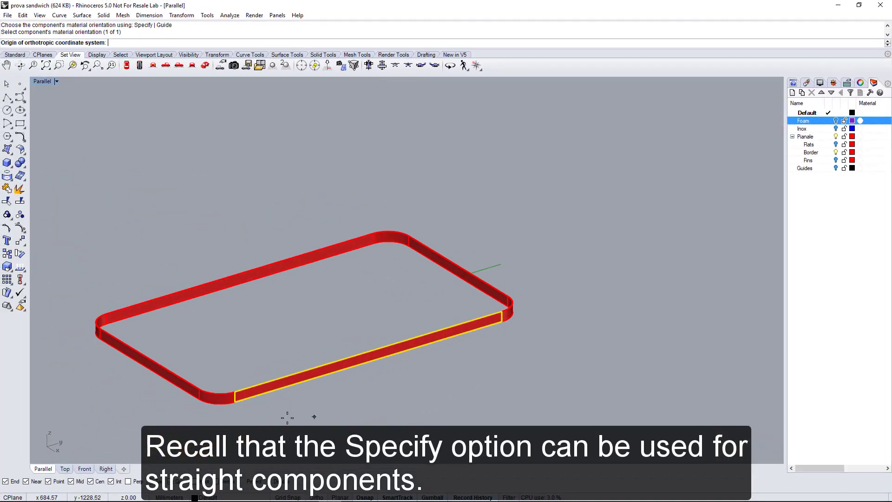
Set the orthotropic origin at the side's lower outer corner, longitudinal direction along its bottom edge and thickness direction across the wall, and apply the material
scroll(190, 383, up, 10)
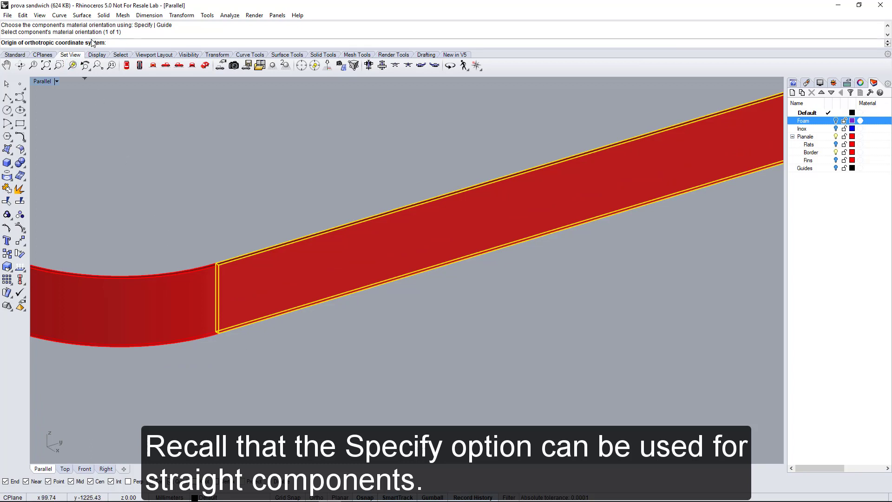
scroll(245, 352, up, 2)
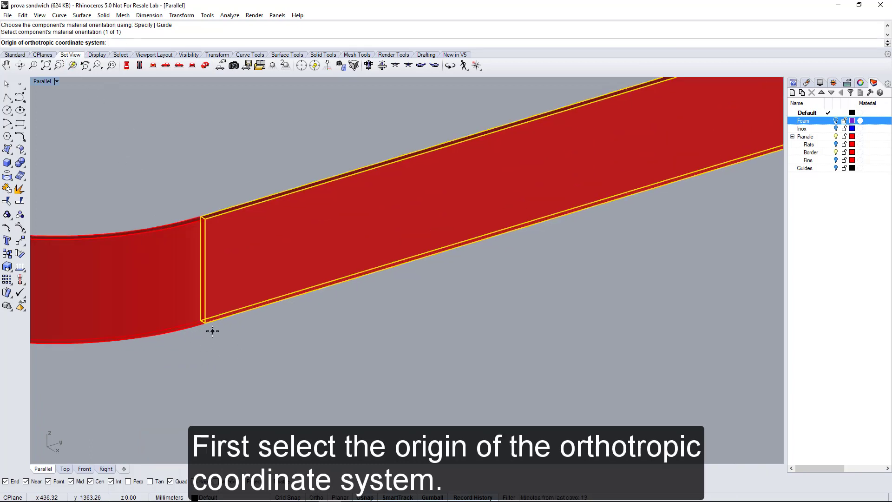
click(209, 327)
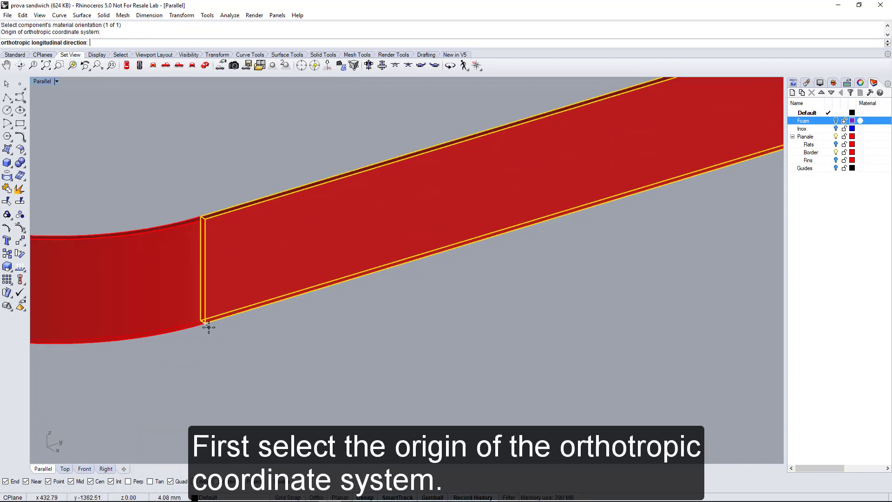
click(322, 288)
scroll(210, 317, up, 2)
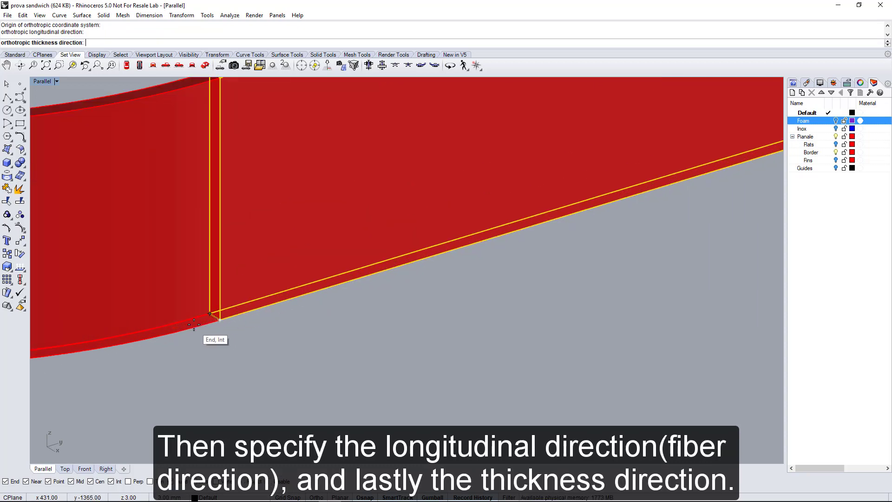
click(211, 314)
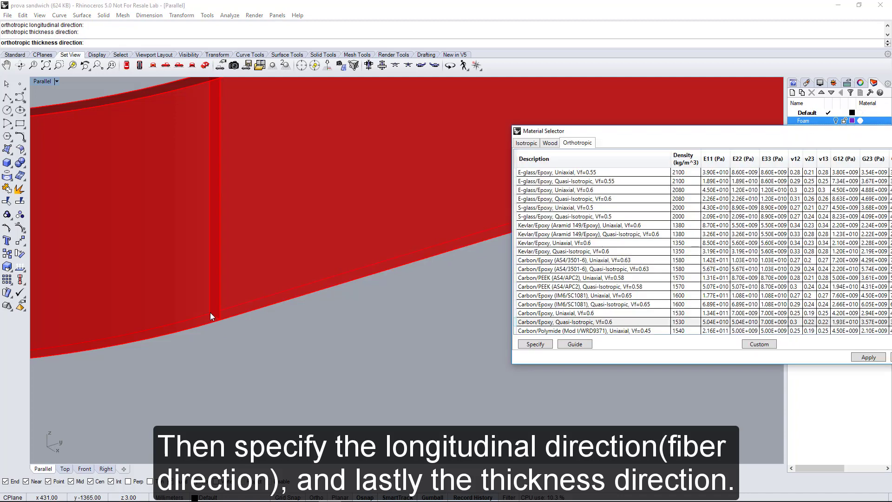
drag(700, 131, 441, 144)
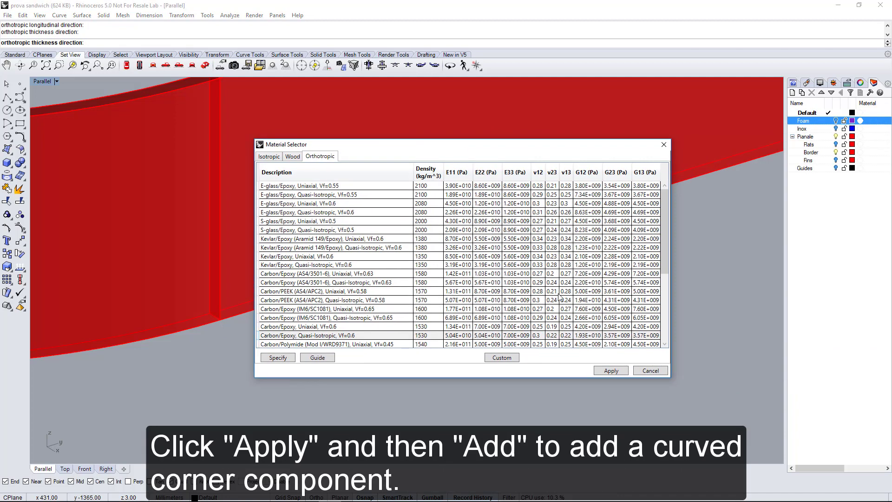
click(606, 372)
Add the adjoining curved corner as a component in Carbon/Epoxy, Quasi-Isotropic, Vf=0.6, using the Guide orientation option
scroll(514, 359, down, 5)
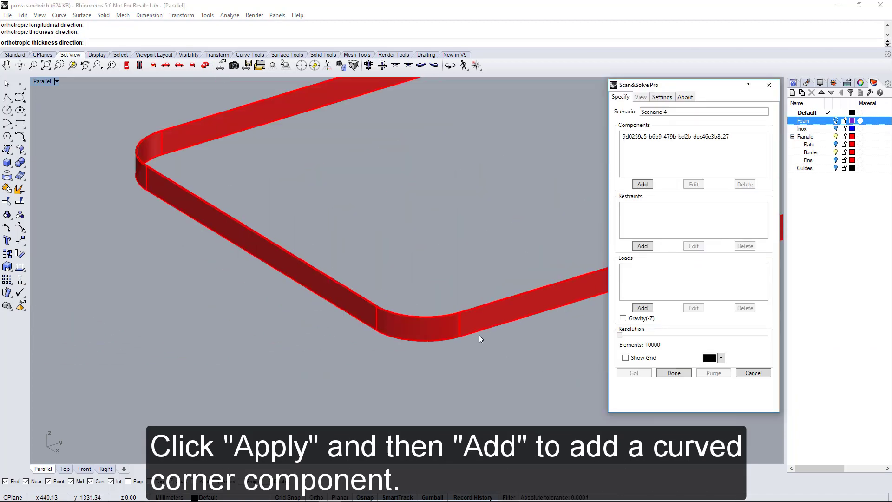
click(643, 184)
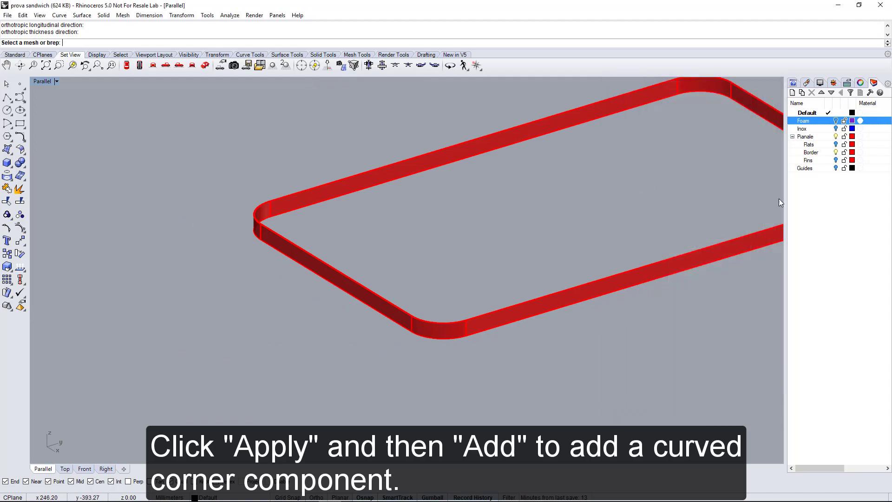
click(442, 334)
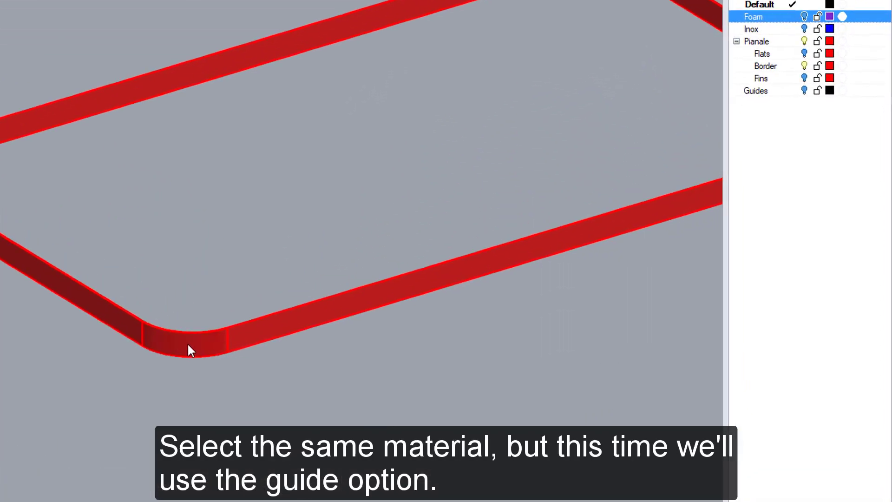
key(Return)
click(368, 37)
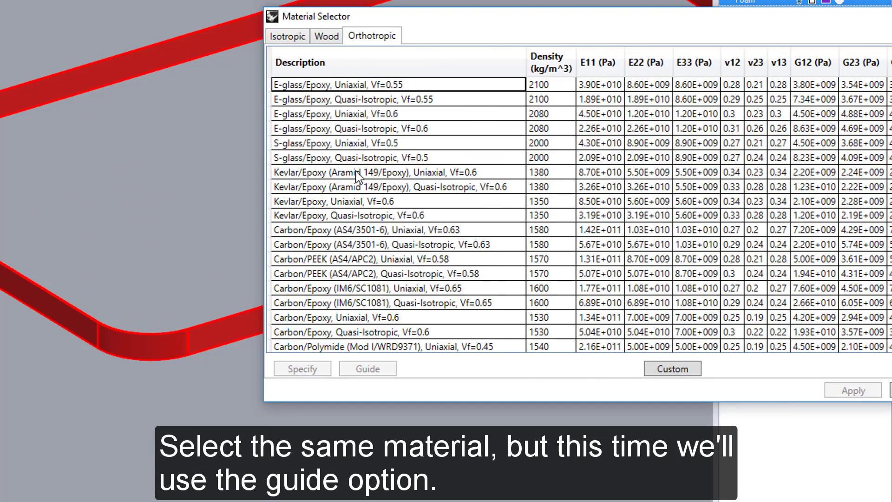
click(348, 332)
click(364, 370)
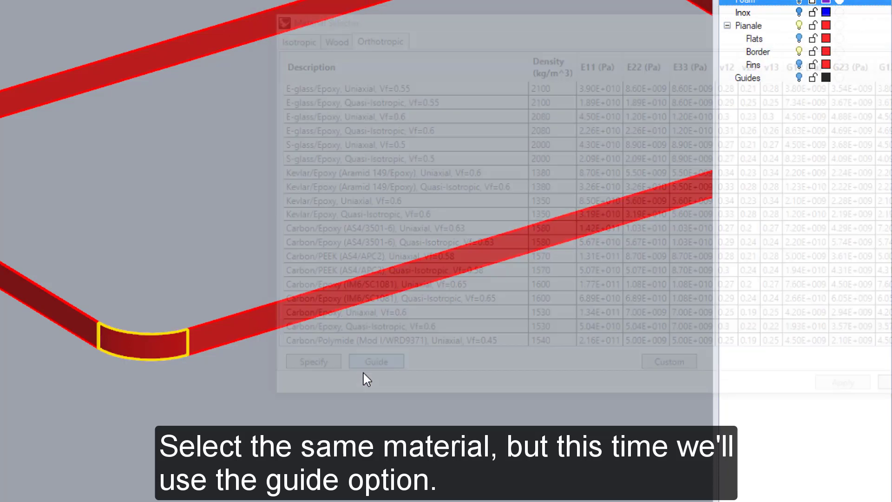
Show the Guides layer, pick the corner's guide curve and guide surface as its material orientation, and apply the material
click(799, 78)
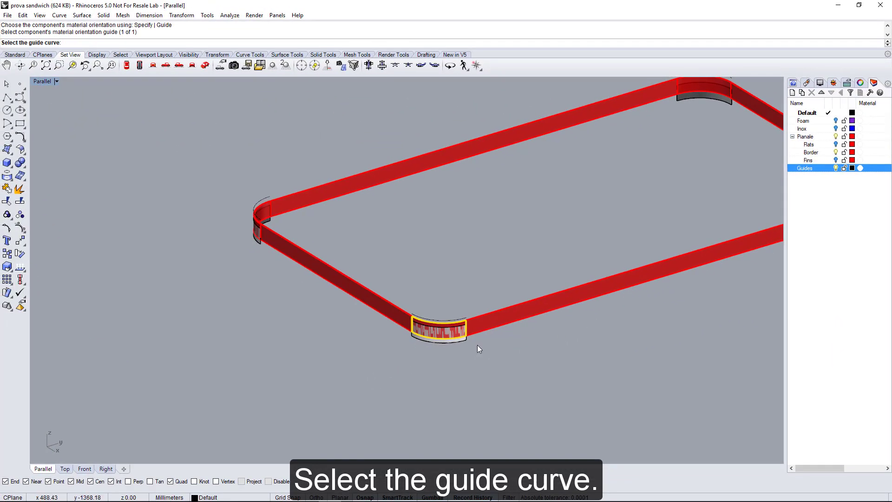
scroll(159, 366, up, 2)
scroll(448, 343, up, 3)
click(431, 264)
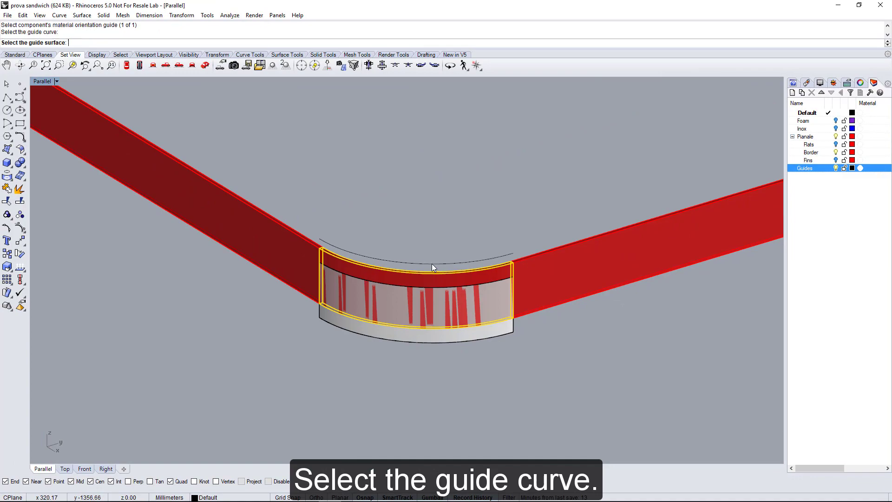
click(426, 337)
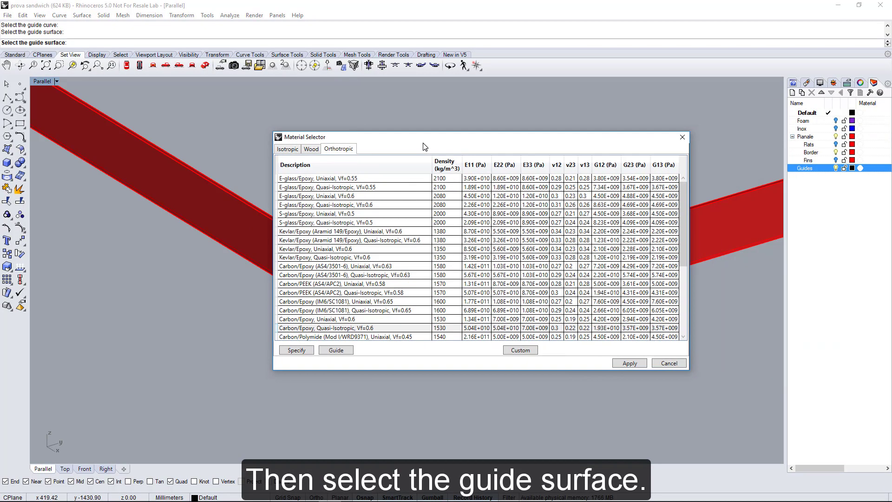
click(625, 364)
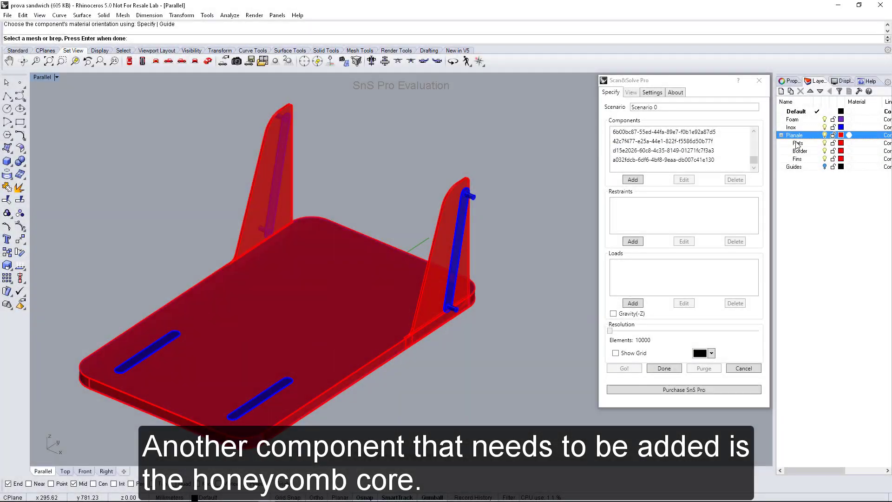
Hide the Inox and Pianale layers to isolate the foam core for selection
click(824, 127)
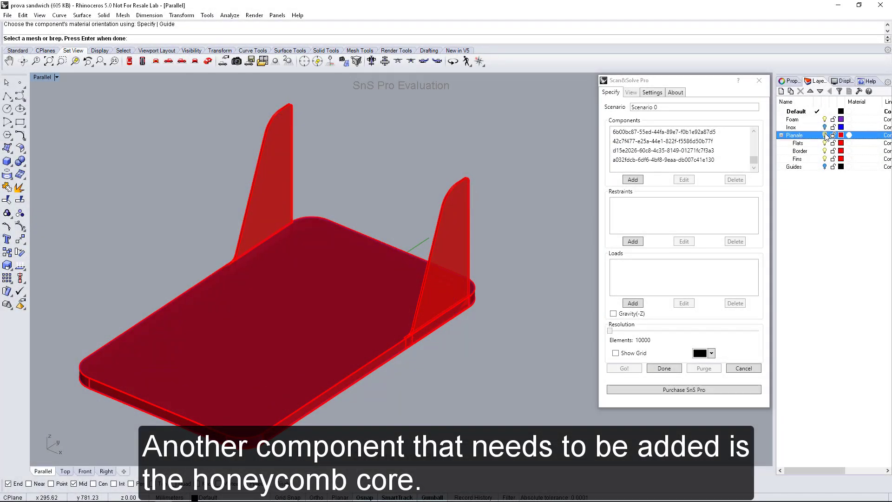
click(825, 135)
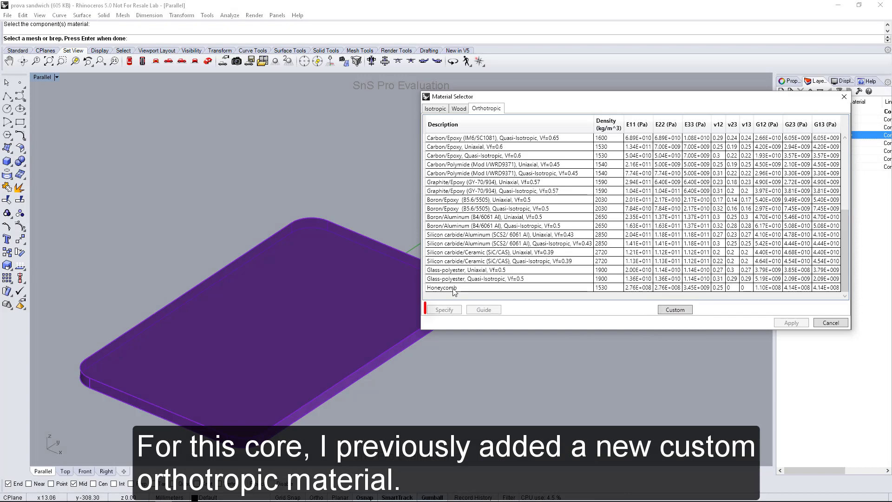
Assign Honeycomb to the foam core, with orthotropic origin at its front upper edge's midpoint, longitudinal direction along the panel and thickness direction straight down
click(453, 288)
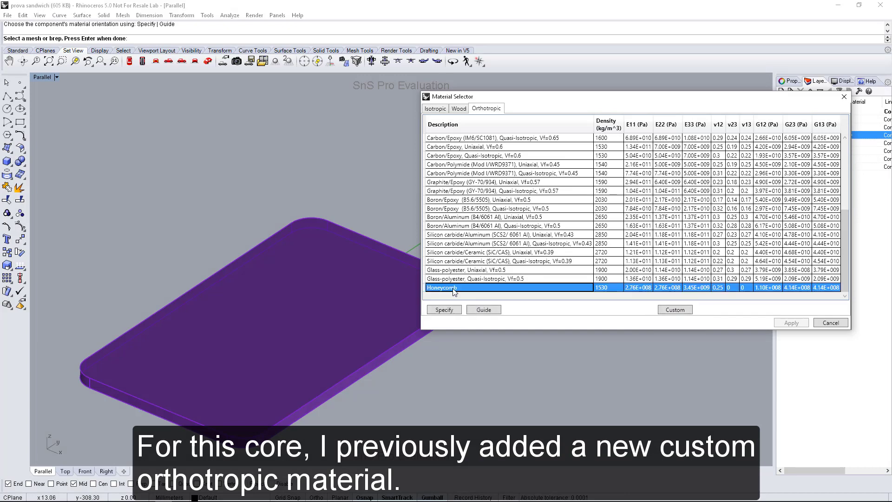
click(446, 309)
scroll(125, 442, up, 5)
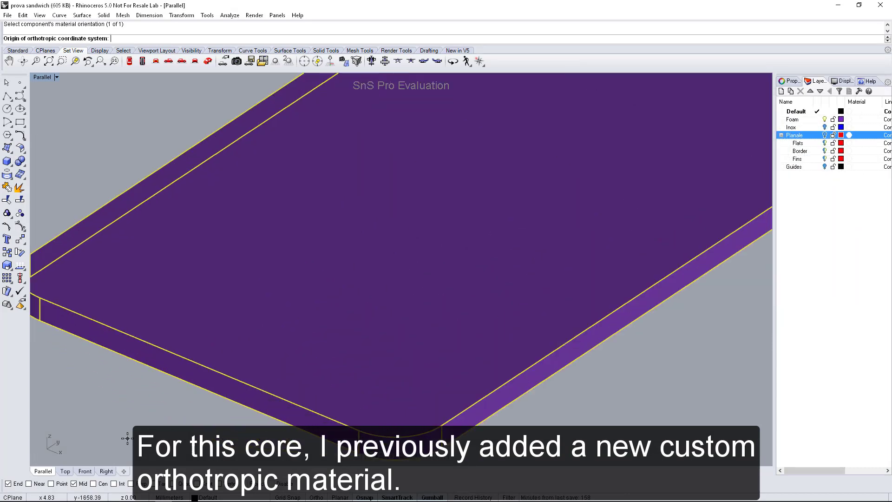
click(198, 364)
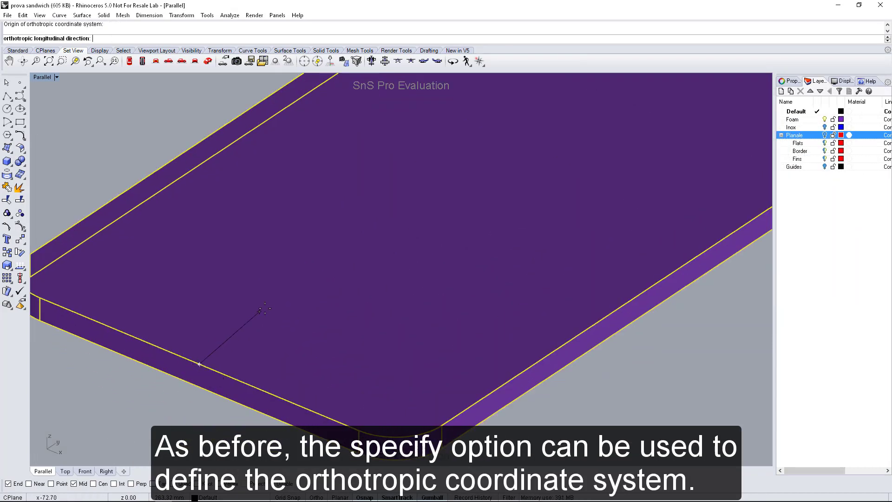
click(276, 311)
click(198, 386)
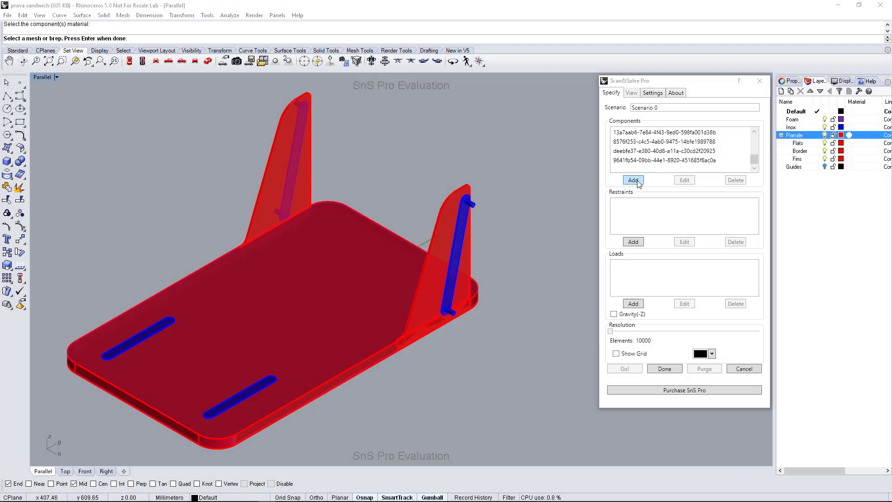
Add the blue fin bars and flat inserts as components with the isotropic material Steel AISI 304
click(635, 182)
click(463, 234)
click(238, 396)
click(170, 322)
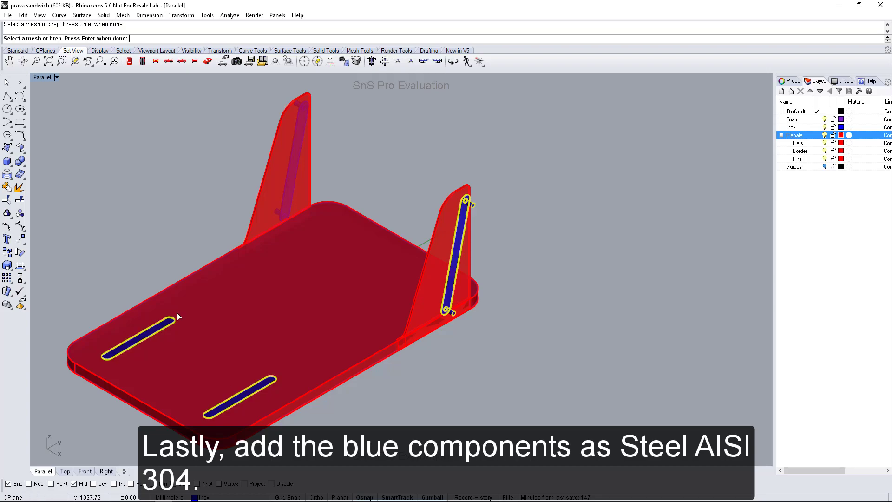
right_drag(177, 313, 280, 294)
key(Return)
scroll(552, 283, down, 10)
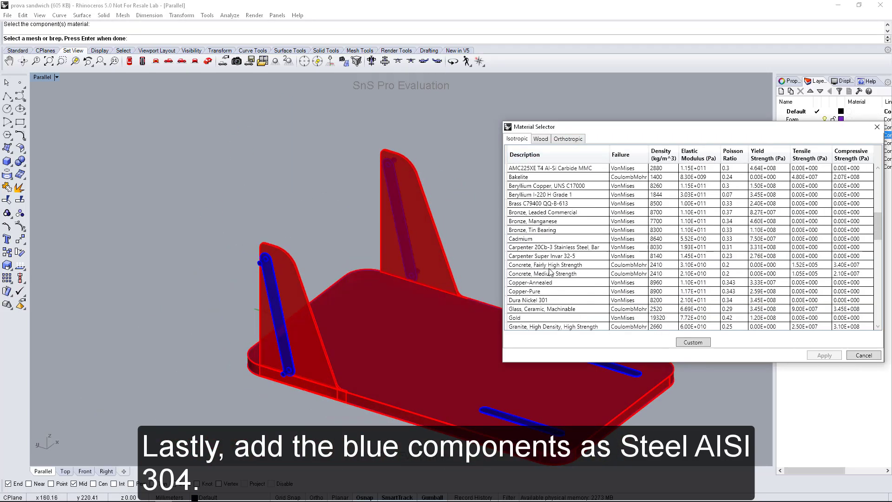
scroll(552, 283, down, 3)
click(552, 273)
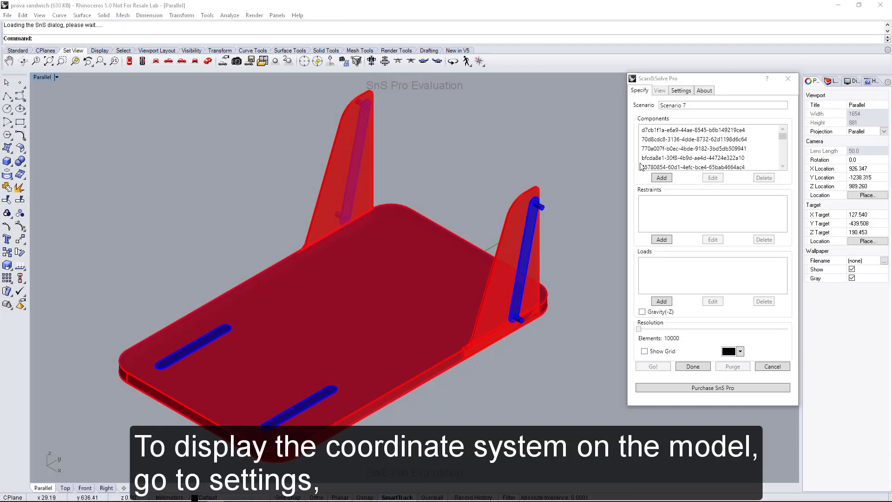
Enable Material CSYS Display and check the material coordinate systems on the model's components
click(680, 90)
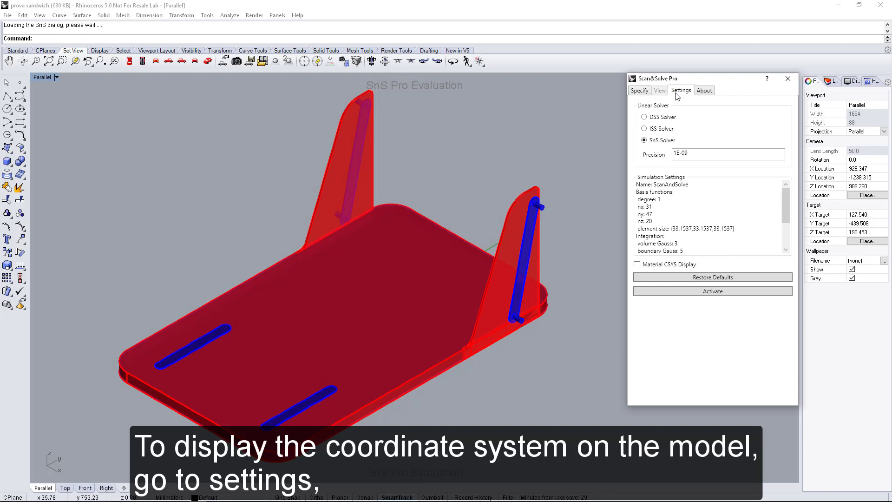
click(636, 264)
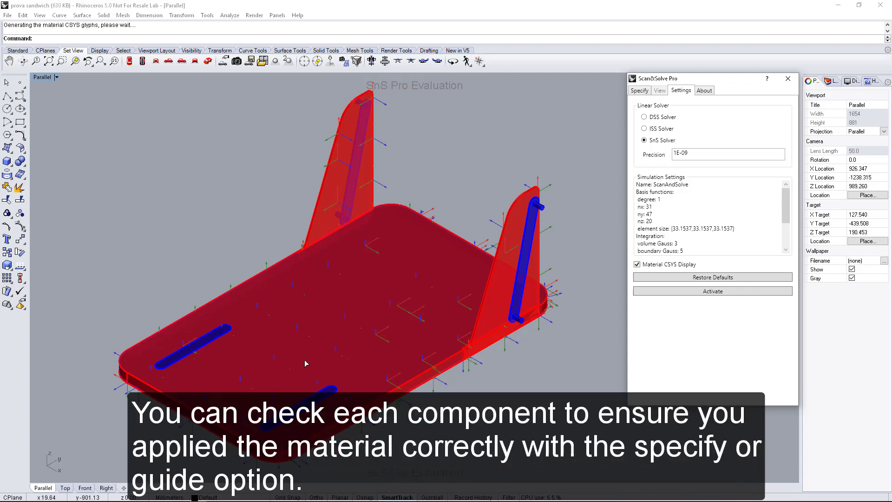
mouse_move(330, 362)
right_down()
mouse_move(319, 349)
mouse_move(272, 353)
mouse_move(323, 367)
right_up()
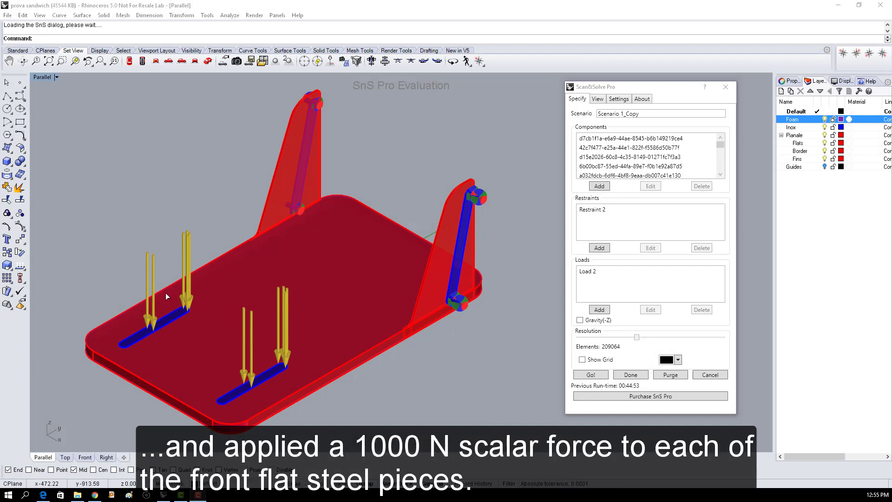
Inspect the total displacement results from the side, raising the deflection scale to about 16 and returning it to 0
click(597, 99)
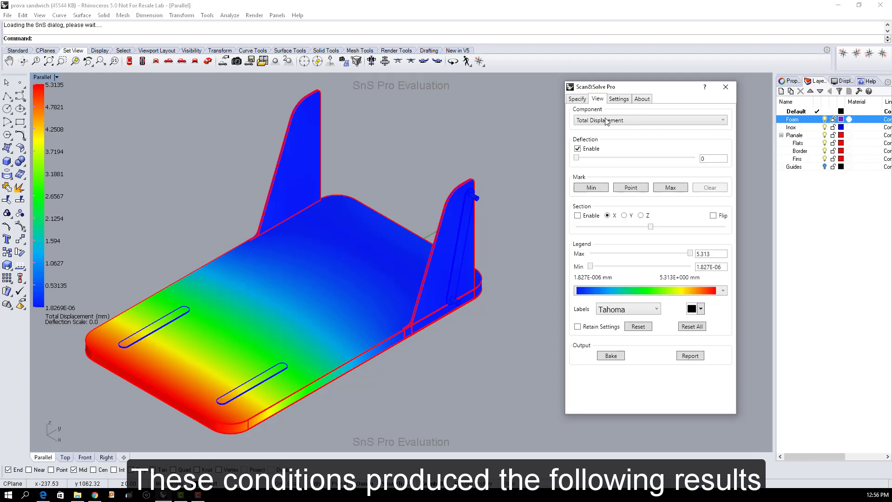
drag(579, 157, 631, 160)
right_drag(365, 363, 374, 311)
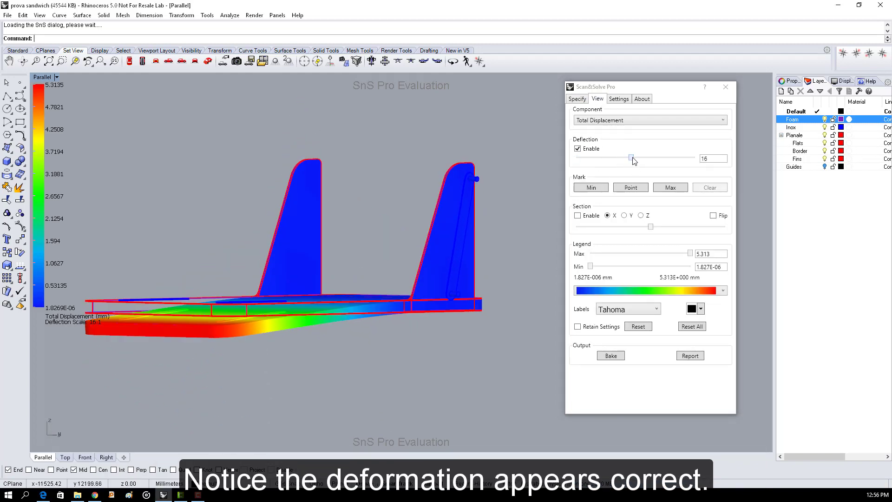
drag(631, 157, 561, 164)
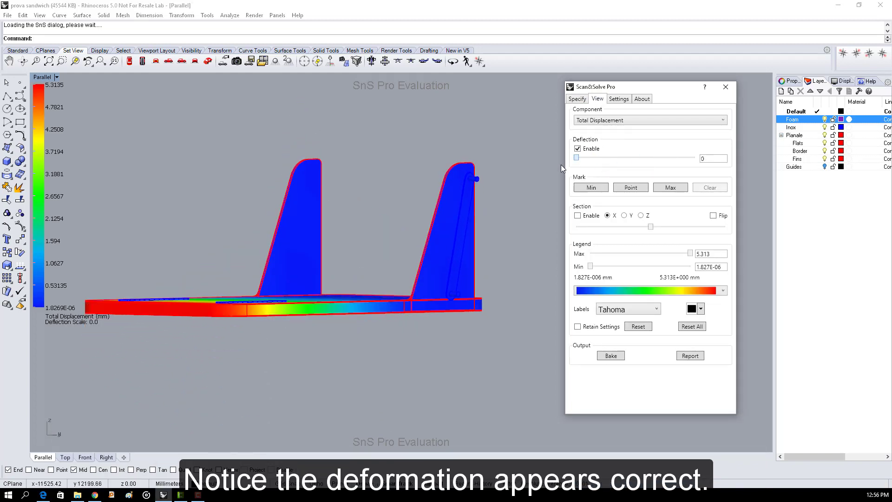
Display the Von Mises Stress results and lower the legend maximum to examine where the stress concentrates on the panel and fins
right_drag(372, 251, 432, 300)
click(659, 123)
click(639, 143)
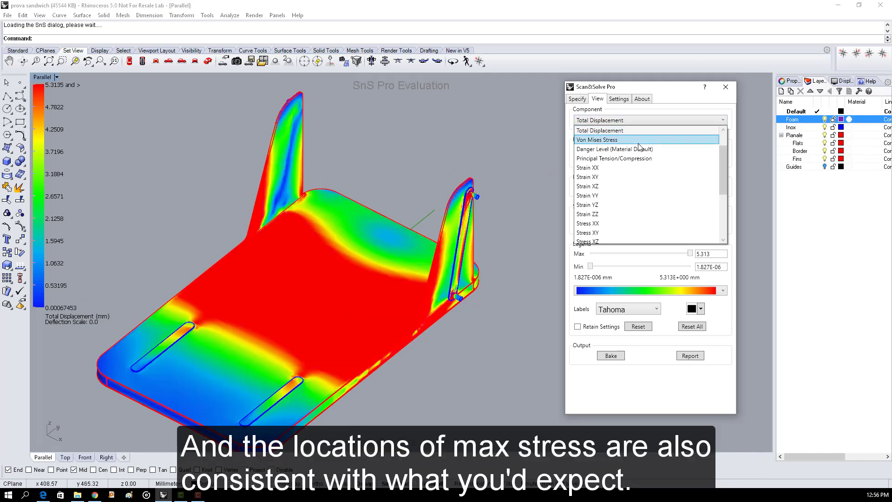
right_drag(490, 338, 449, 307)
drag(691, 253, 642, 256)
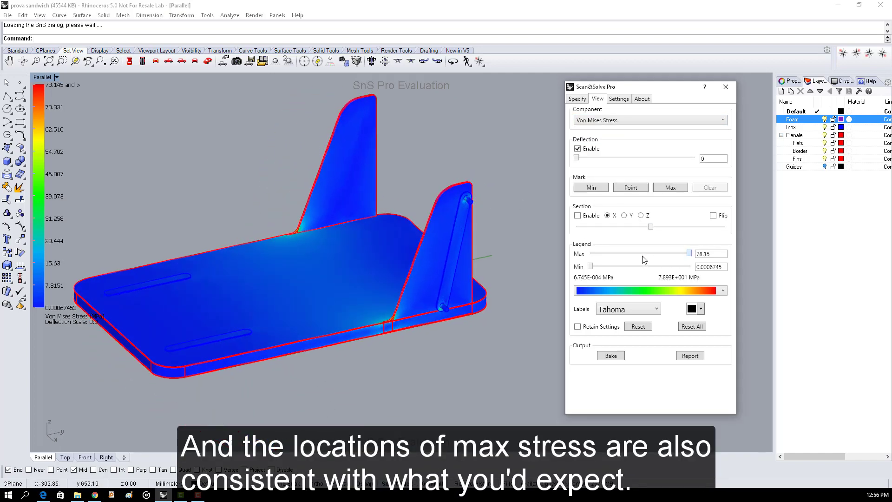
right_drag(246, 204, 280, 235)
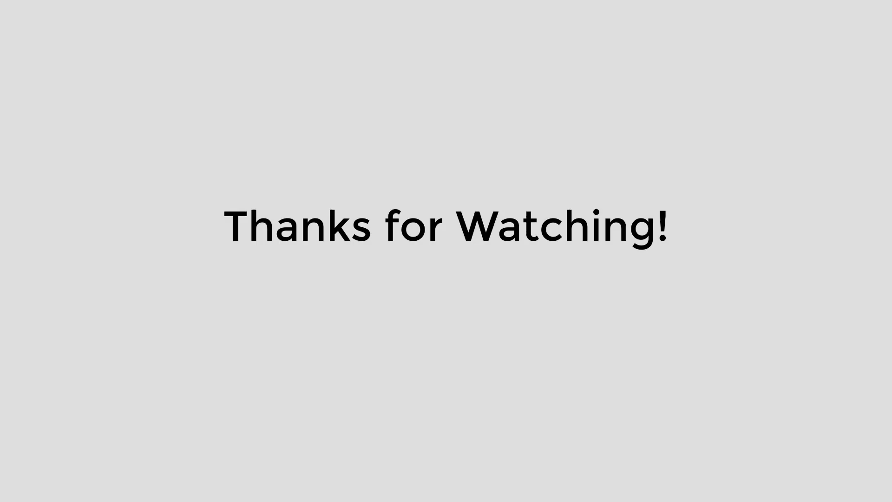